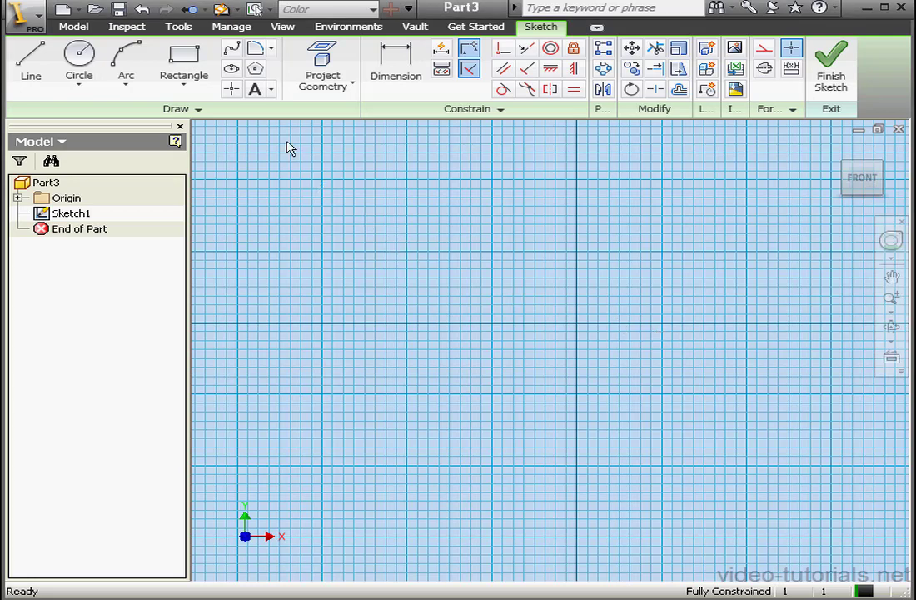
# Step: Review the Notebook and Sketch tabs in Application Options, toggling the Grid lines display
pyautogui.click(184, 34)
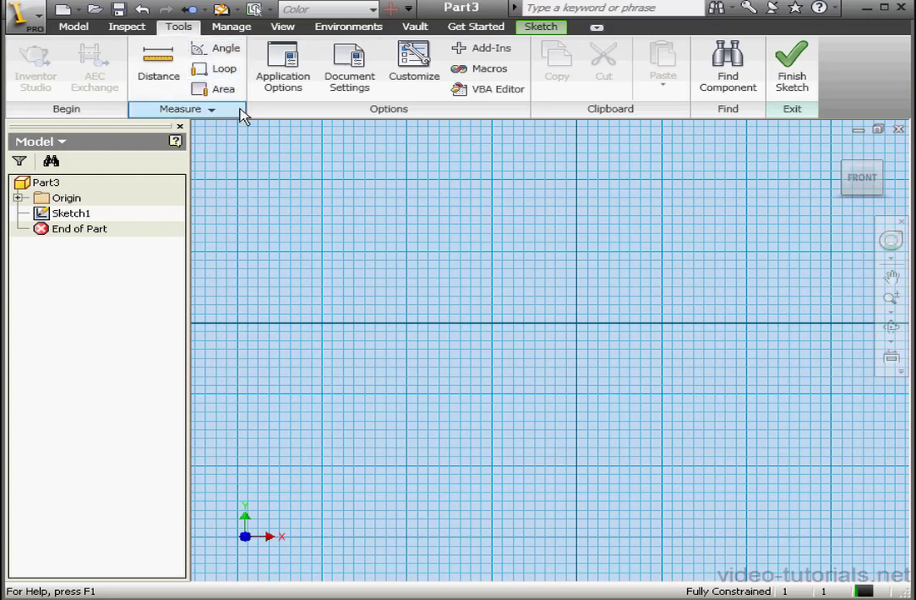
pyautogui.click(281, 75)
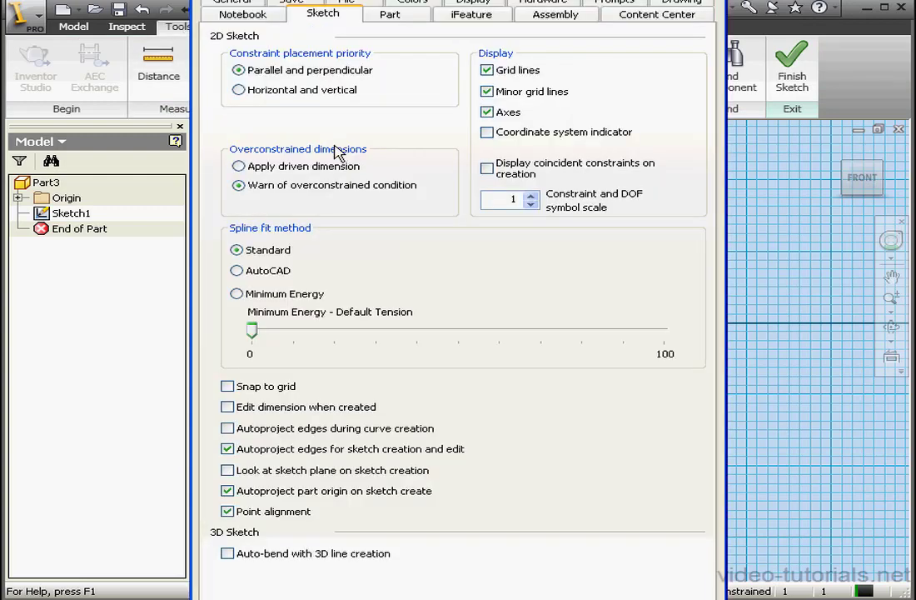
pyautogui.click(254, 17)
pyautogui.click(314, 18)
pyautogui.click(488, 72)
pyautogui.press('Return')
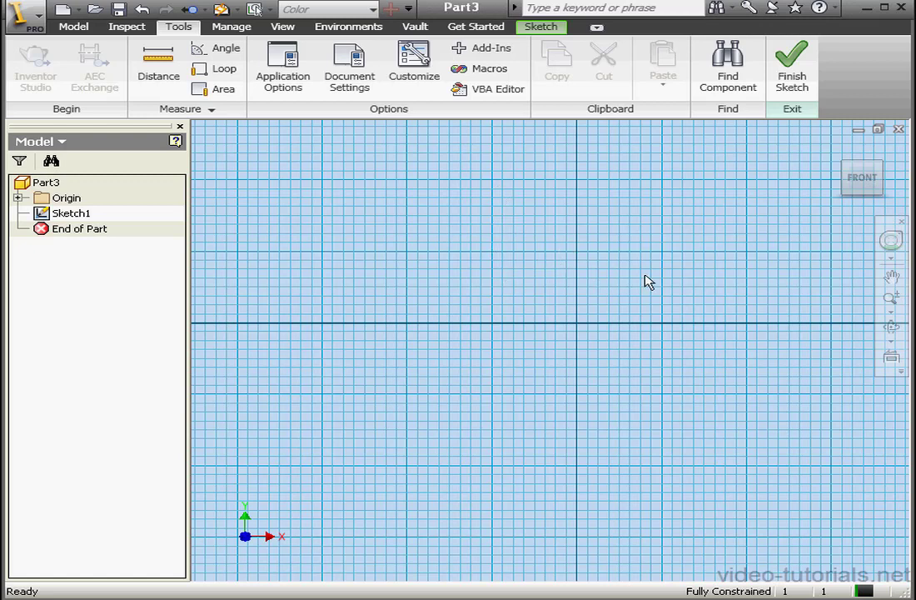
# Step: Zoom Window into a region of the sketch grid
pyautogui.click(892, 312)
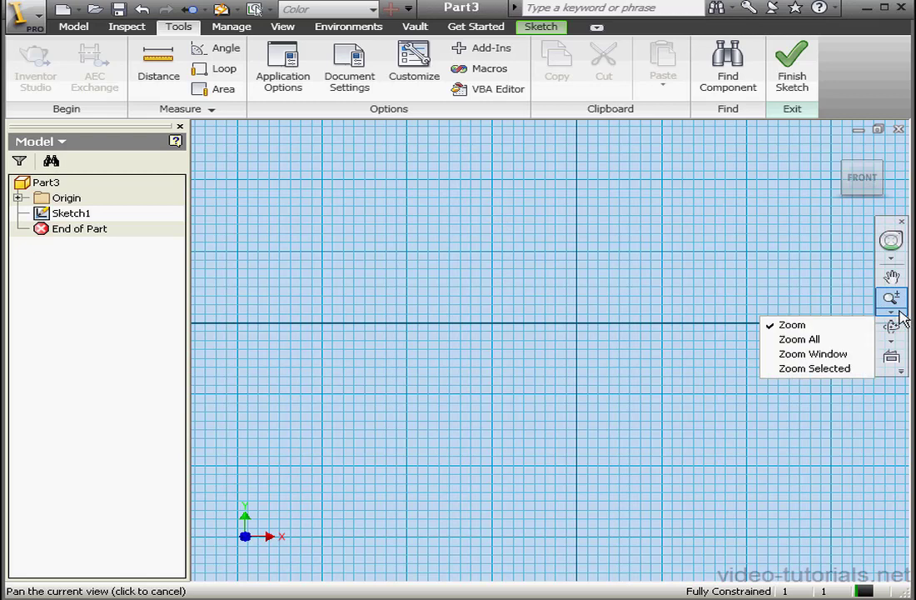
pyautogui.click(853, 355)
pyautogui.moveTo(471, 238)
pyautogui.mouseDown()
pyautogui.moveTo(612, 360)
pyautogui.moveTo(595, 343)
pyautogui.mouseUp()
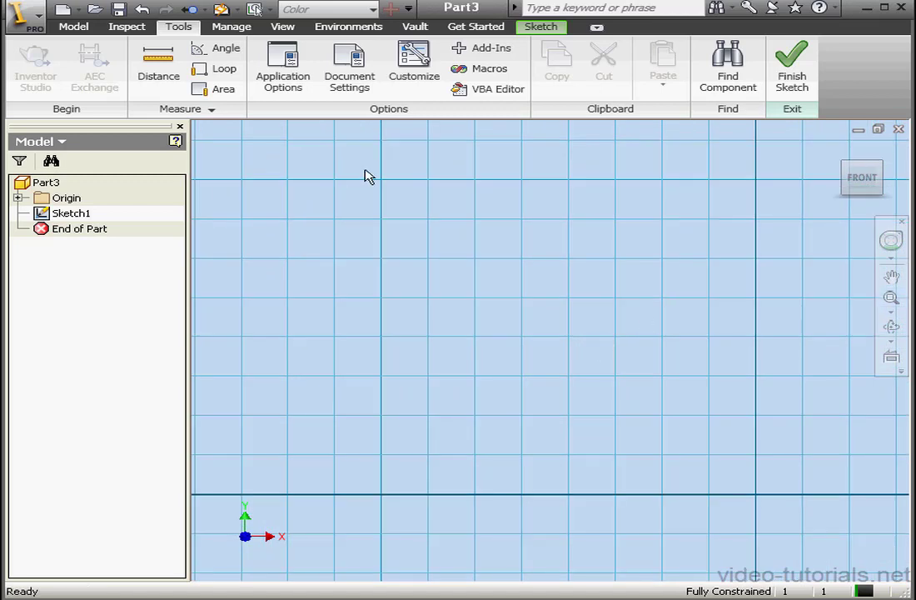
# Step: Turn on Snap to grid in the Application Options sketch settings
pyautogui.click(289, 84)
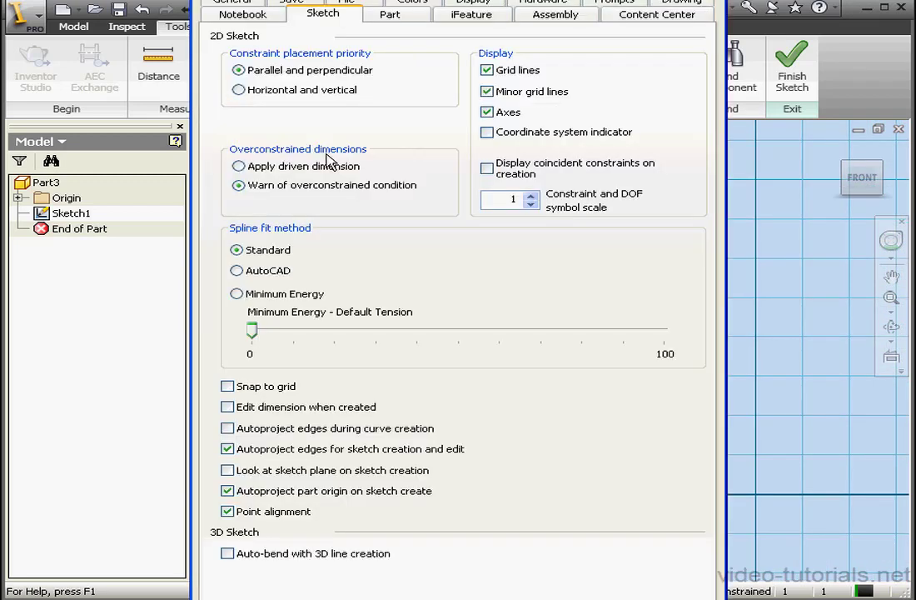
pyautogui.click(228, 387)
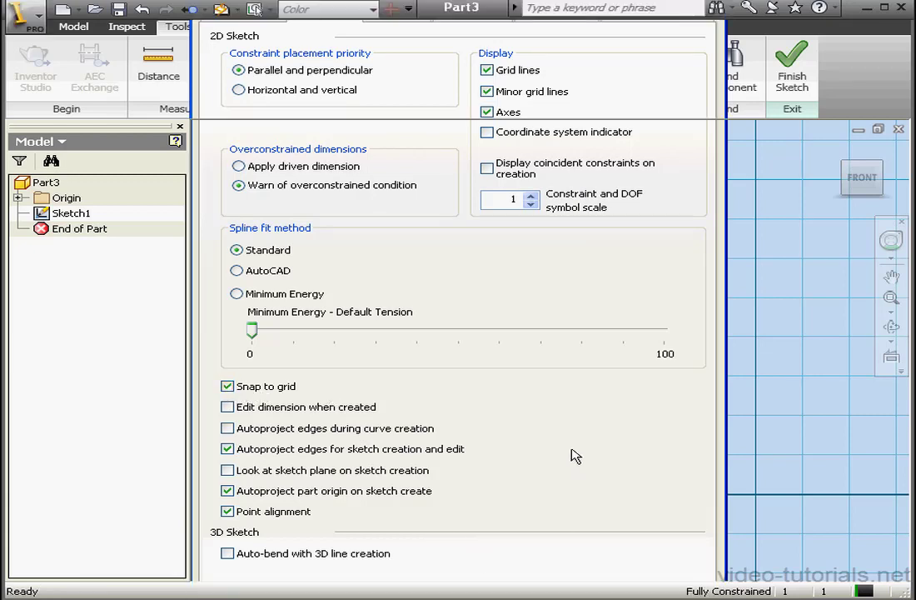
pyautogui.press('Return')
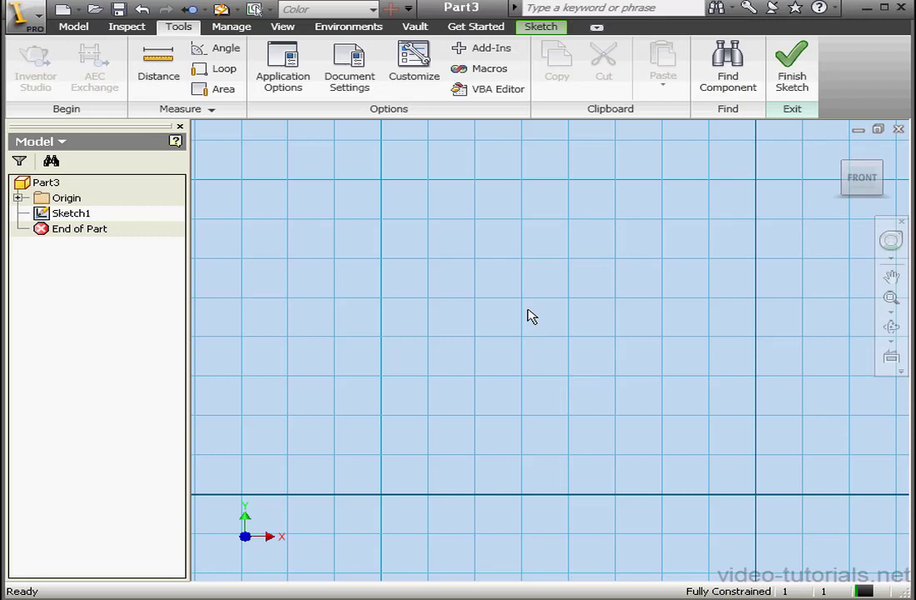
# Step: Draw the long bottom horizontal line from the left grid line to the right grid line
pyautogui.click(545, 27)
pyautogui.click(30, 68)
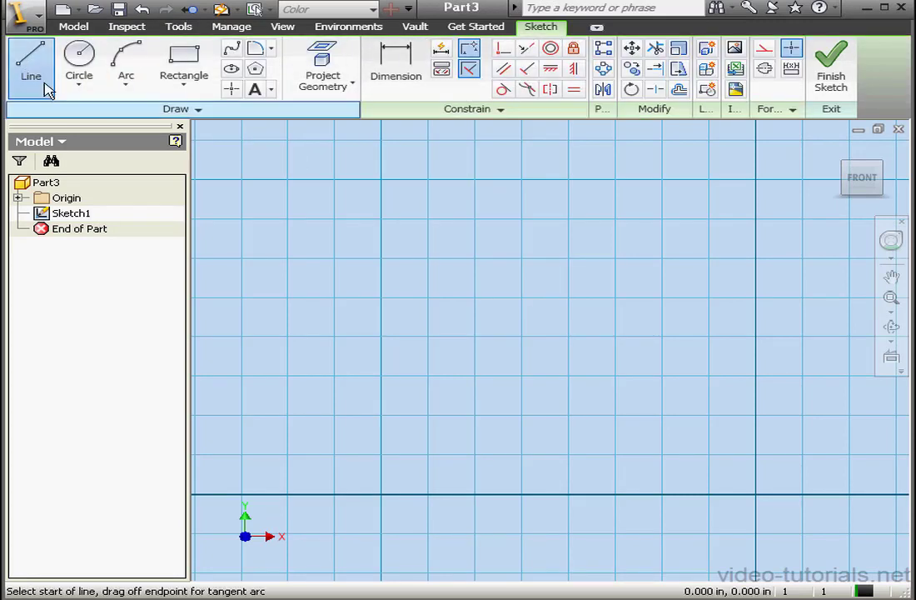
pyautogui.click(381, 456)
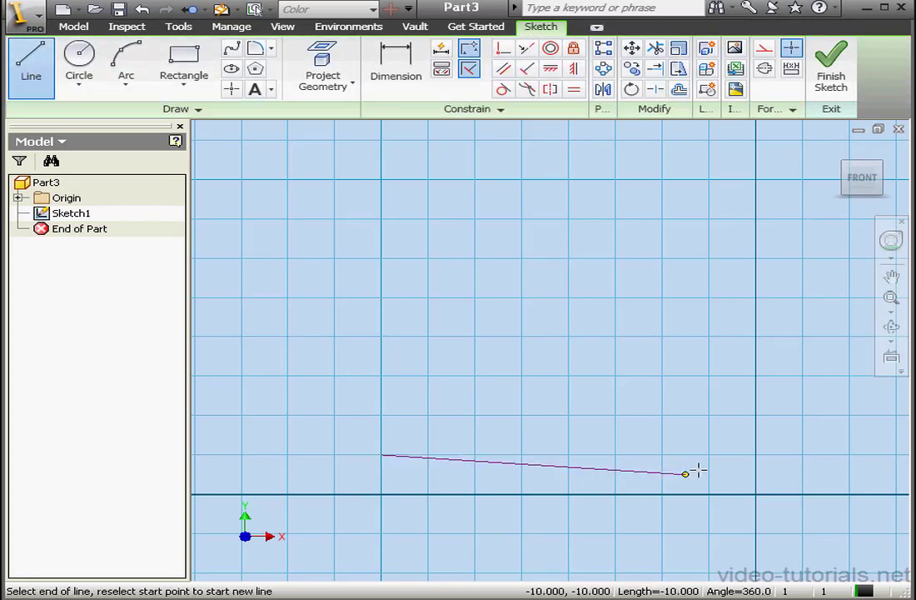
pyautogui.click(755, 454)
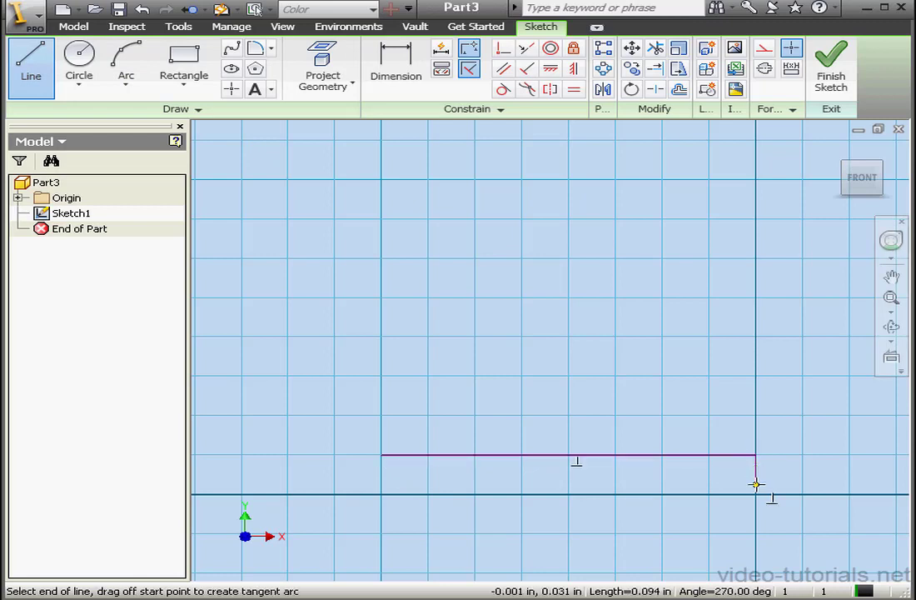
pyautogui.rightClick(709, 474)
pyautogui.click(755, 482)
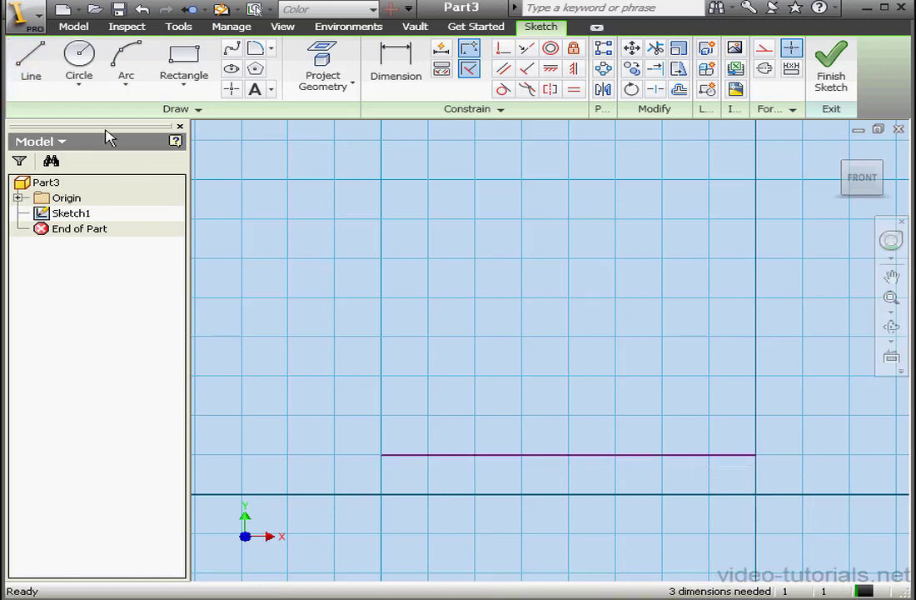
# Step: Draw a short middle line, one grid square long, from the same left edge
pyautogui.click(31, 71)
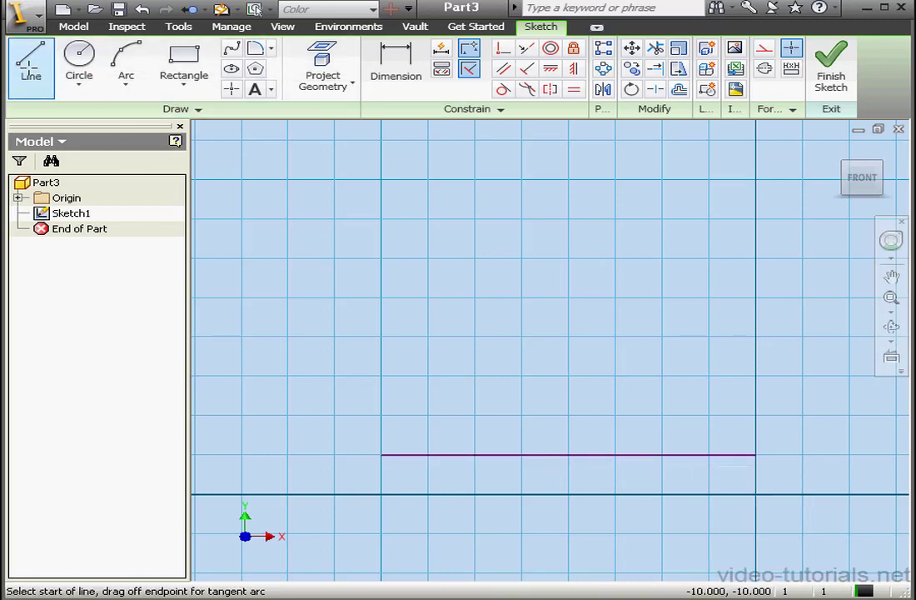
pyautogui.click(381, 415)
pyautogui.click(428, 415)
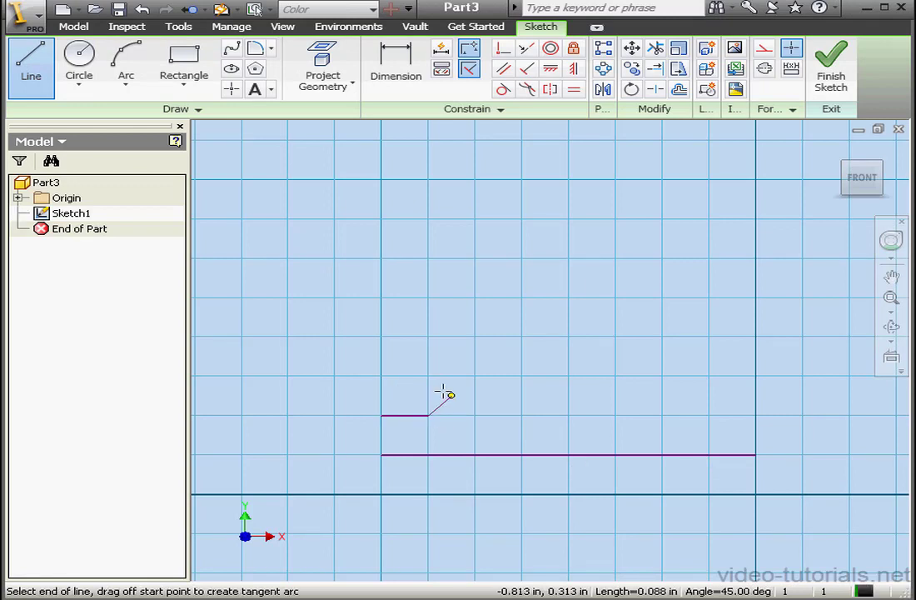
pyautogui.rightClick(446, 335)
pyautogui.click(471, 344)
# Step: Draw the top line three grid squares long from the left edge and finish
pyautogui.click(37, 74)
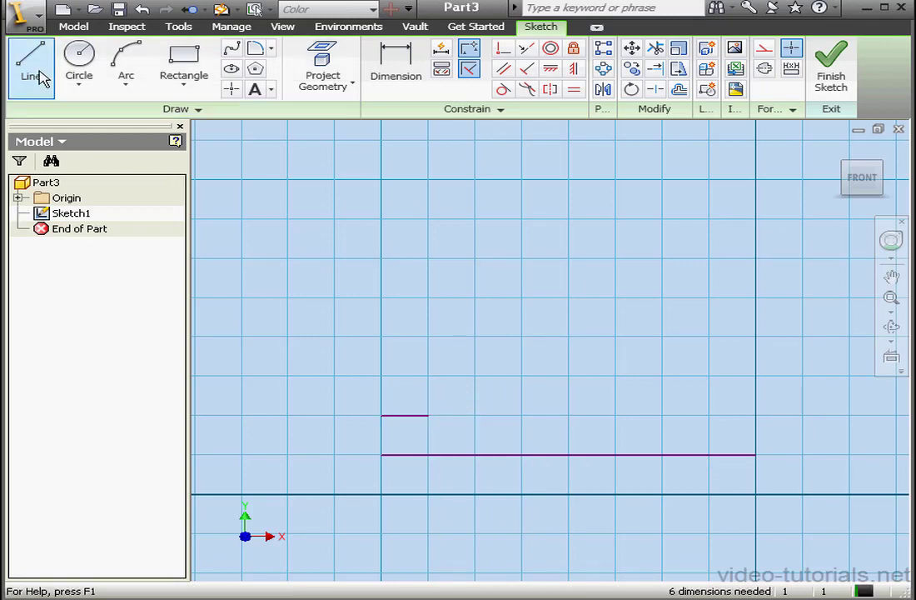
pyautogui.click(383, 375)
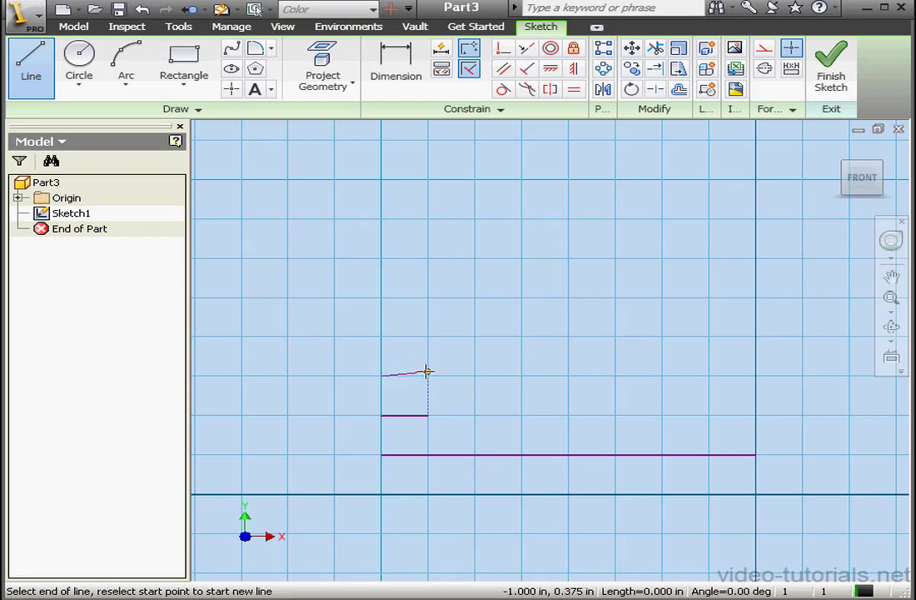
pyautogui.click(522, 375)
pyautogui.rightClick(523, 354)
pyautogui.click(566, 368)
# Step: Dimension the bottom, middle and top lines as 1.000, .125 and .375
pyautogui.click(399, 67)
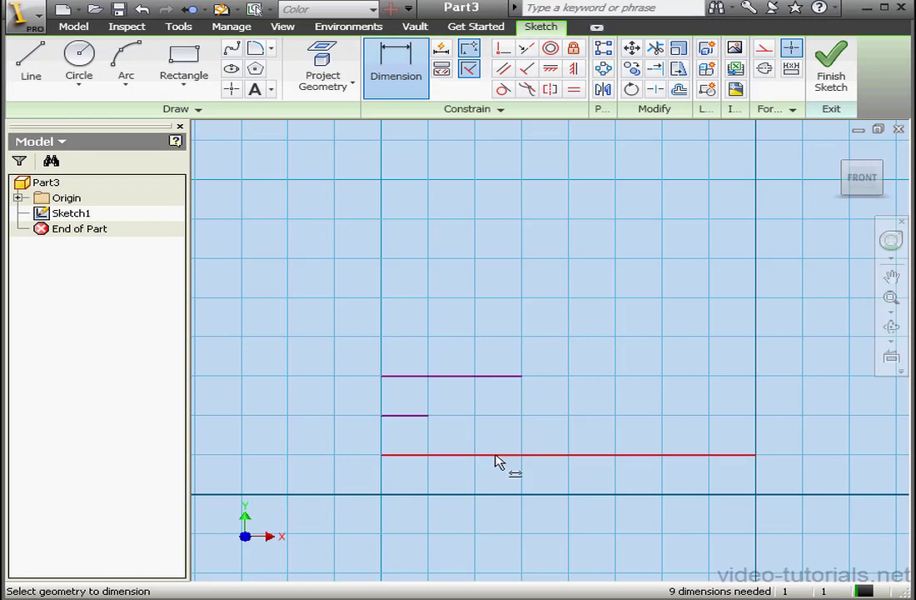
pyautogui.click(497, 456)
pyautogui.click(509, 471)
pyautogui.click(411, 416)
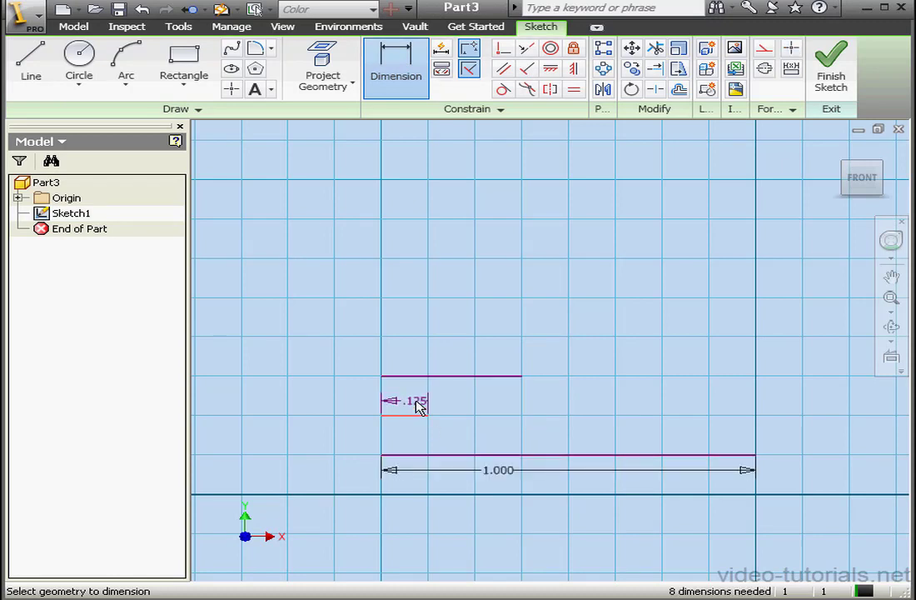
pyautogui.click(418, 406)
pyautogui.click(474, 377)
pyautogui.click(534, 356)
pyautogui.rightClick(542, 358)
pyautogui.click(593, 361)
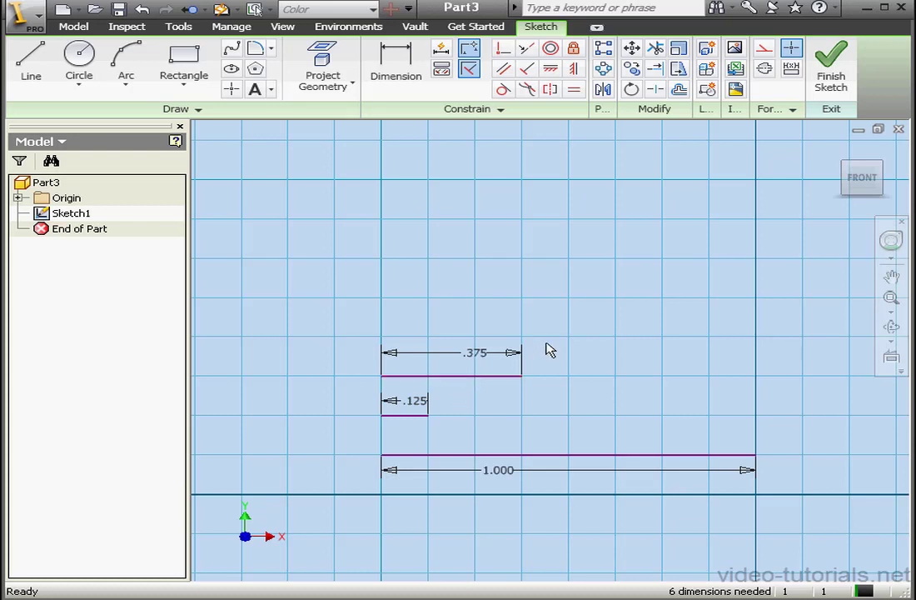
# Step: Open Document Settings and show its Sketch snap and grid tab after viewing Units
pyautogui.click(180, 28)
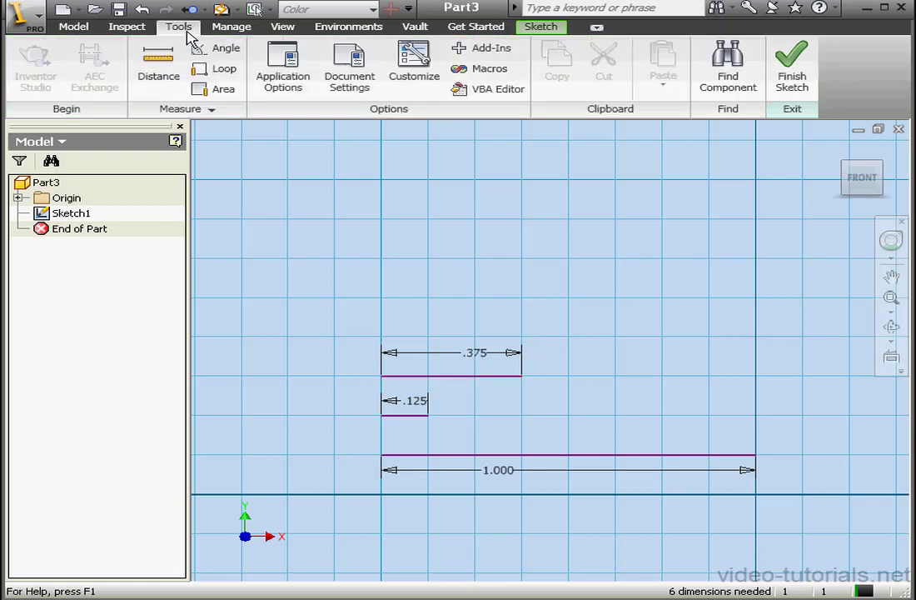
pyautogui.click(350, 79)
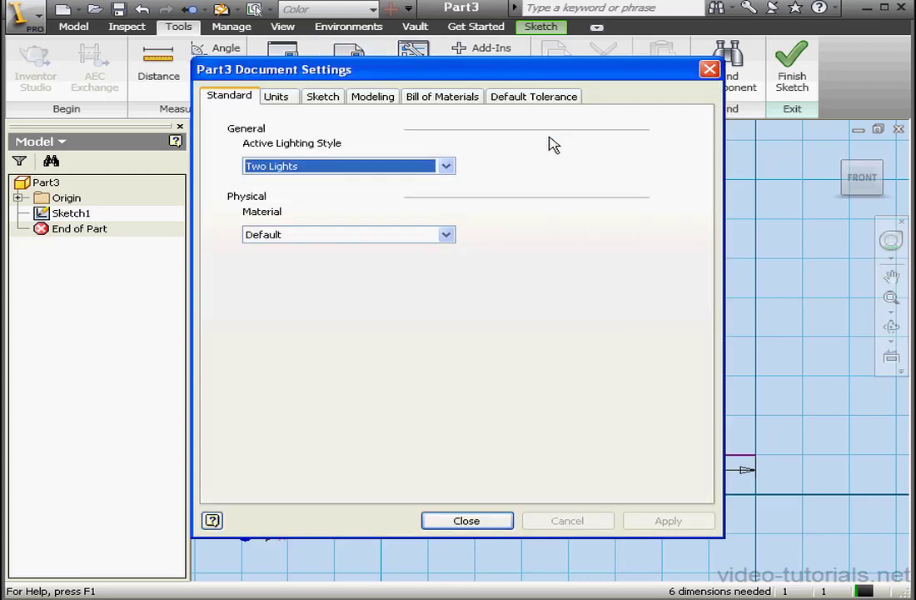
pyautogui.moveTo(565, 74); pyautogui.dragTo(398, 45)
pyautogui.click(101, 67)
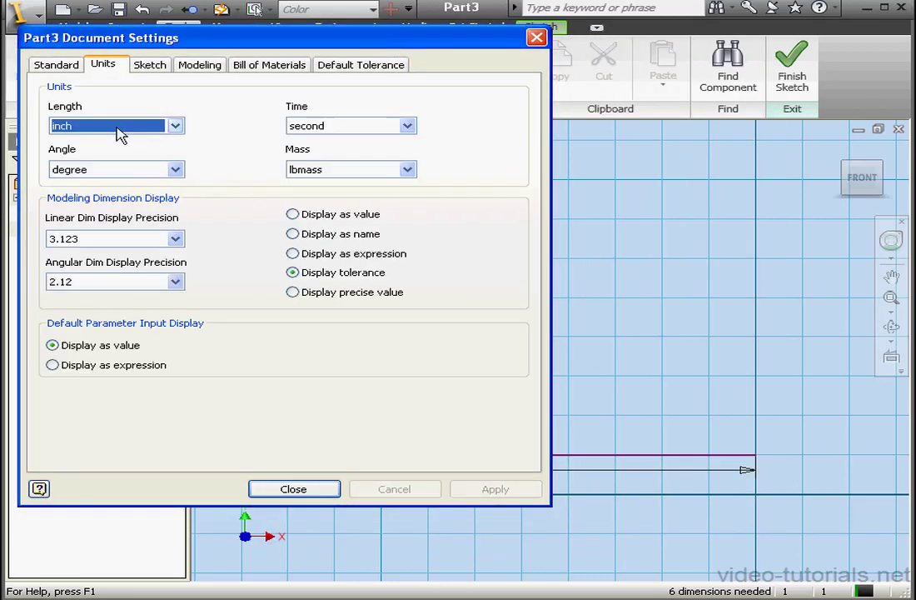
pyautogui.click(153, 66)
pyautogui.moveTo(171, 40)
pyautogui.mouseDown()
pyautogui.moveTo(497, 37)
pyautogui.moveTo(573, 52)
pyautogui.mouseUp()
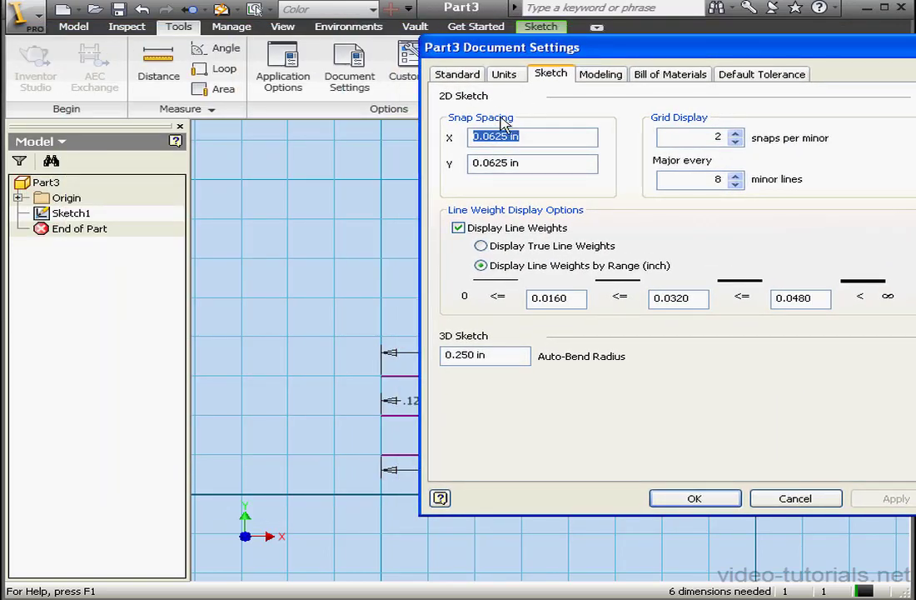
# Step: Set Snap Spacing X to 0.125 in, leaving Y at 0.0625 in, and apply
pyautogui.moveTo(525, 135); pyautogui.dragTo(466, 137)
pyautogui.moveTo(522, 163); pyautogui.dragTo(471, 164)
pyautogui.click(537, 158)
pyautogui.moveTo(528, 137); pyautogui.dragTo(466, 138)
pyautogui.click(489, 135)
pyautogui.write('1')
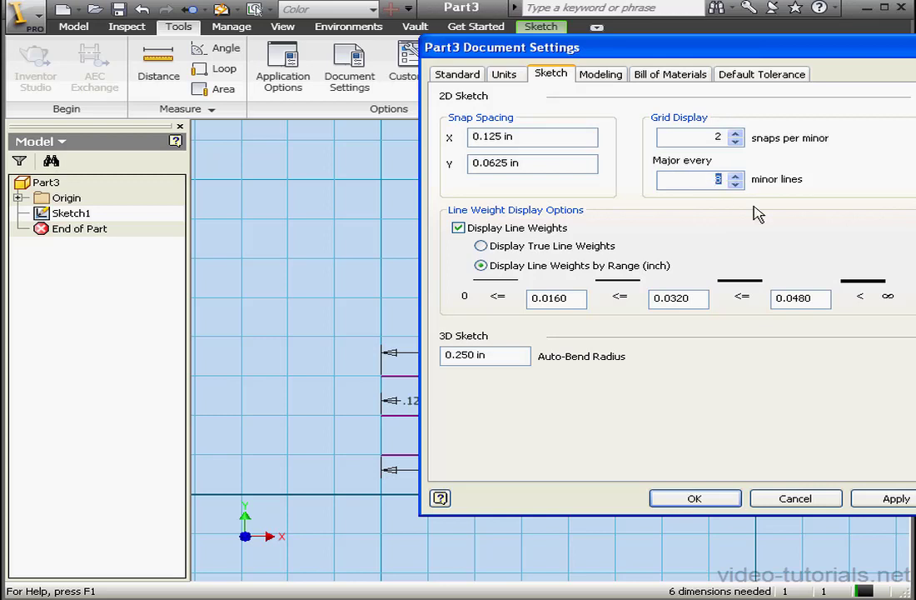
pyautogui.click(726, 505)
pyautogui.click(695, 498)
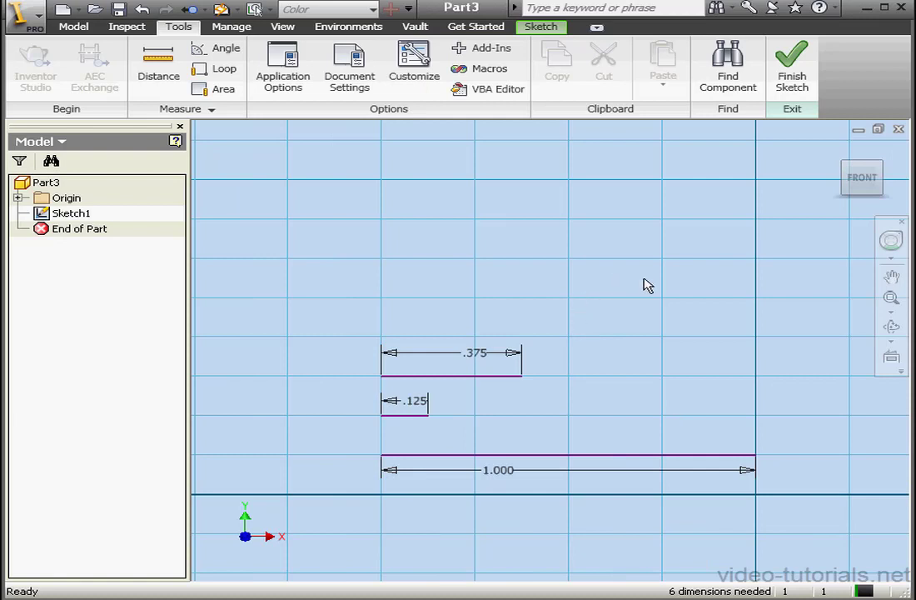
# Step: Zoom the sketch view out and back in, then start the Line tool
pyautogui.scroll(-3, 644, 284)
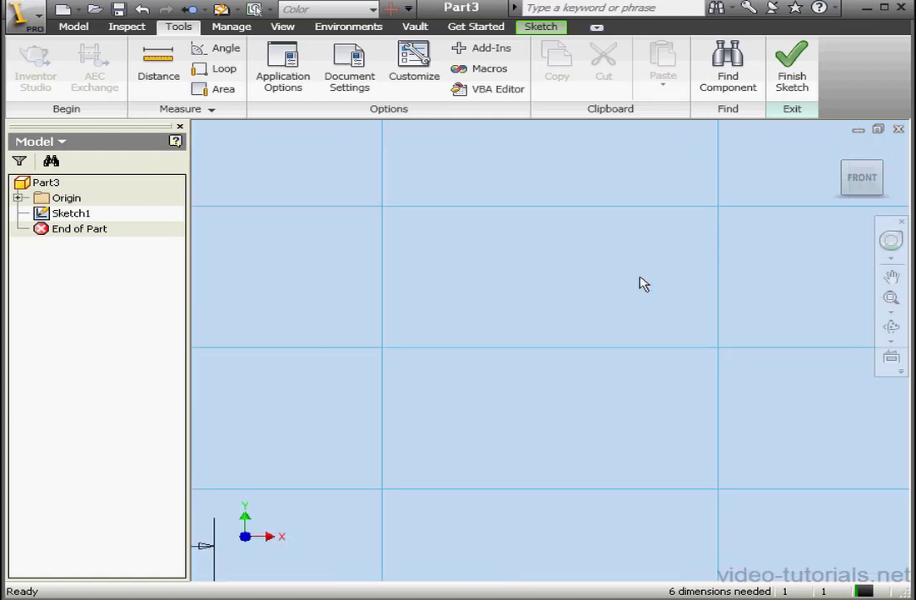
pyautogui.scroll(3, 644, 284)
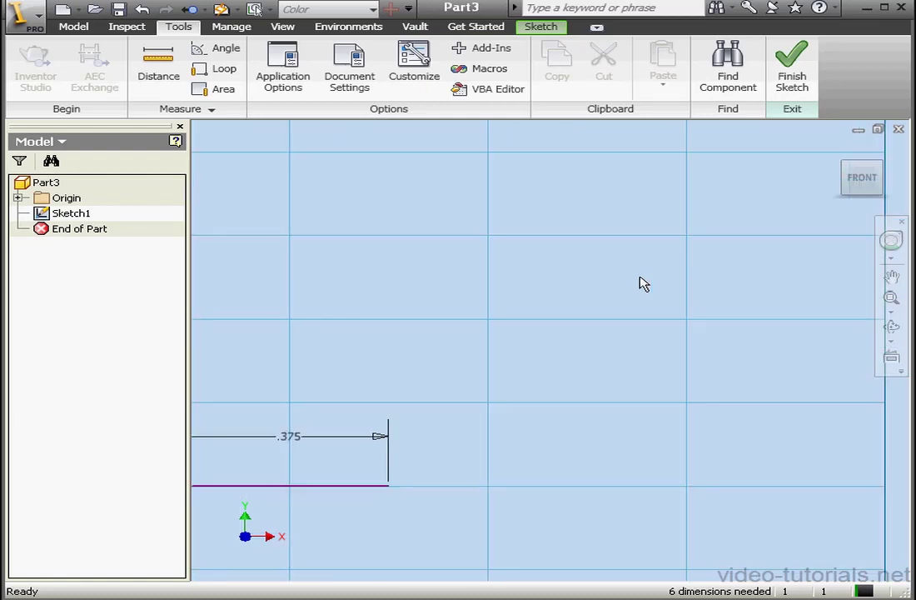
pyautogui.click(542, 27)
pyautogui.click(35, 77)
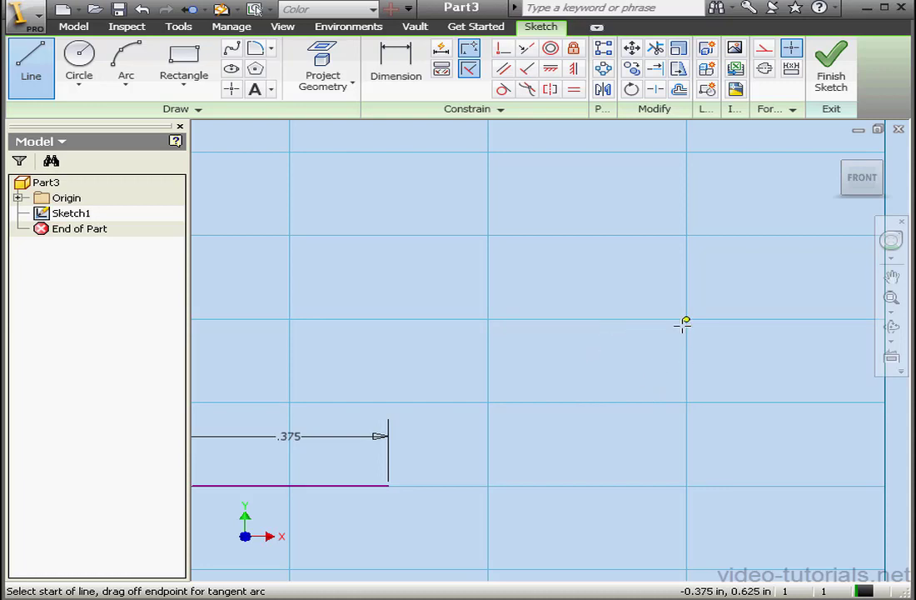
pyautogui.scroll(-2, 522, 333)
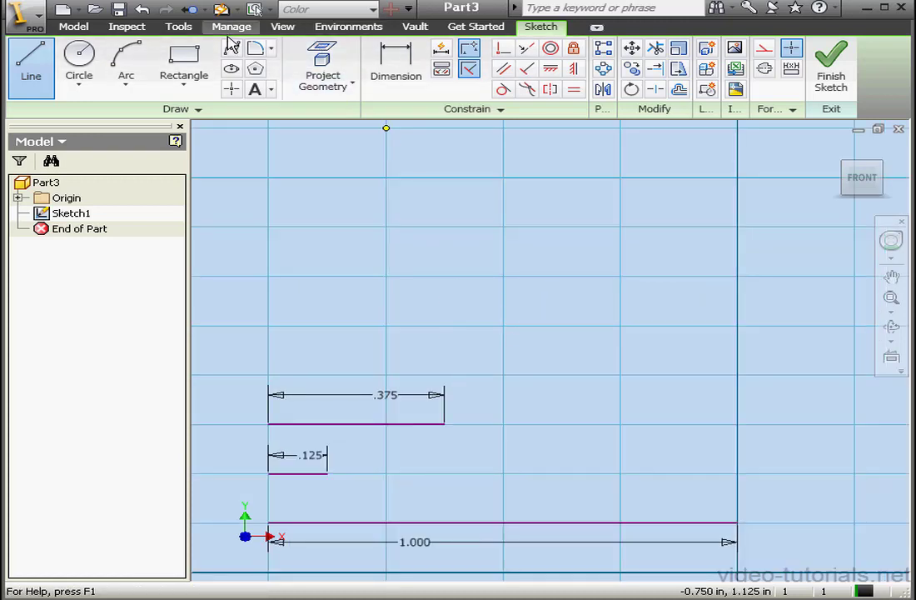
# Step: Pan the view, then apply 1 snap per minor in Document Settings before restoring 2
pyautogui.click(180, 26)
pyautogui.press('F2')
pyautogui.moveTo(558, 330)
pyautogui.mouseDown()
pyautogui.moveTo(432, 315)
pyautogui.moveTo(531, 298)
pyautogui.moveTo(494, 288)
pyautogui.mouseUp()
pyautogui.press('Escape')
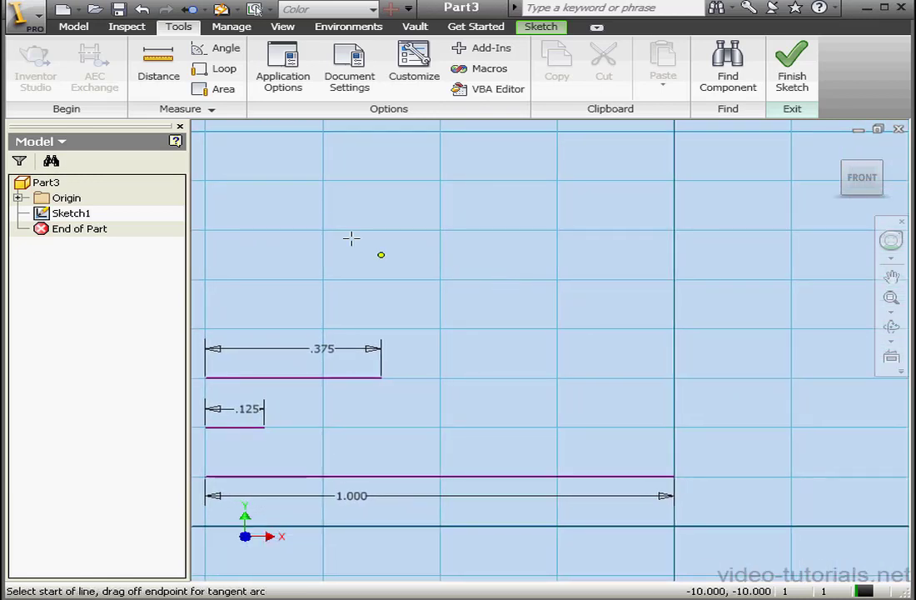
pyautogui.click(356, 67)
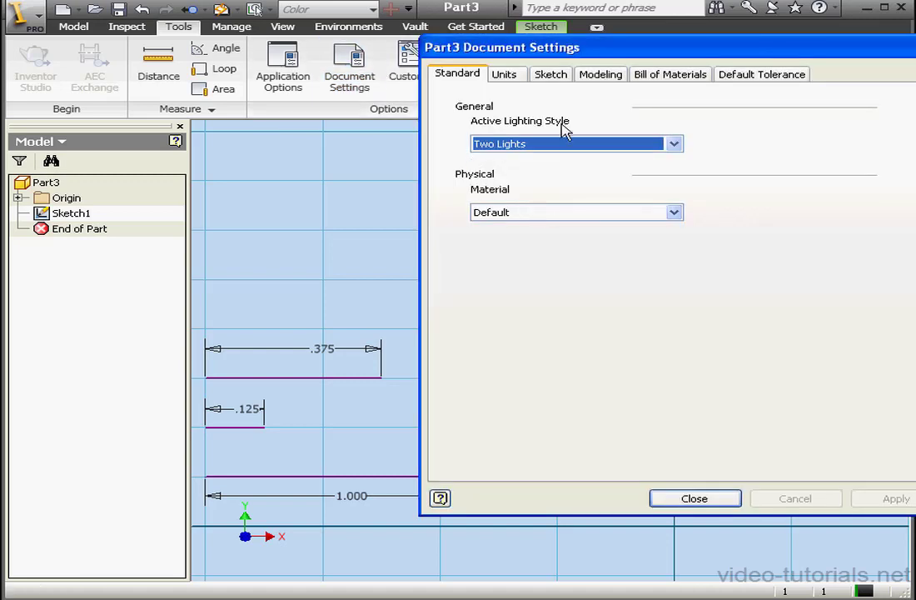
pyautogui.click(551, 74)
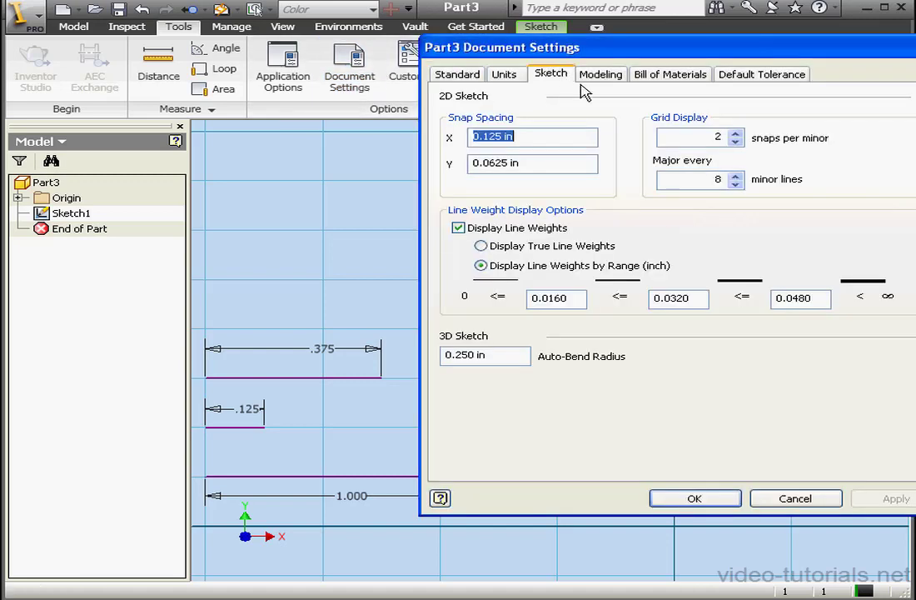
pyautogui.click(736, 141)
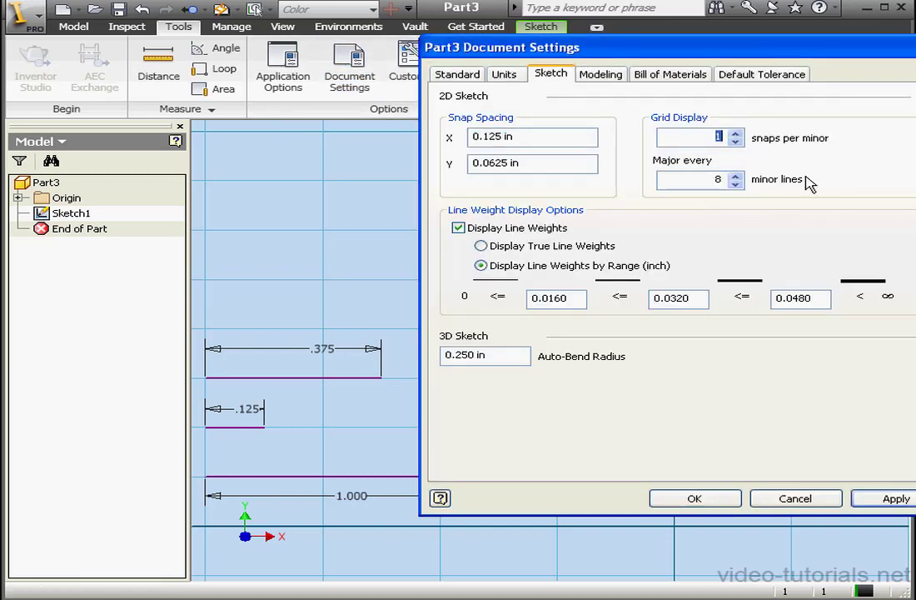
pyautogui.click(897, 500)
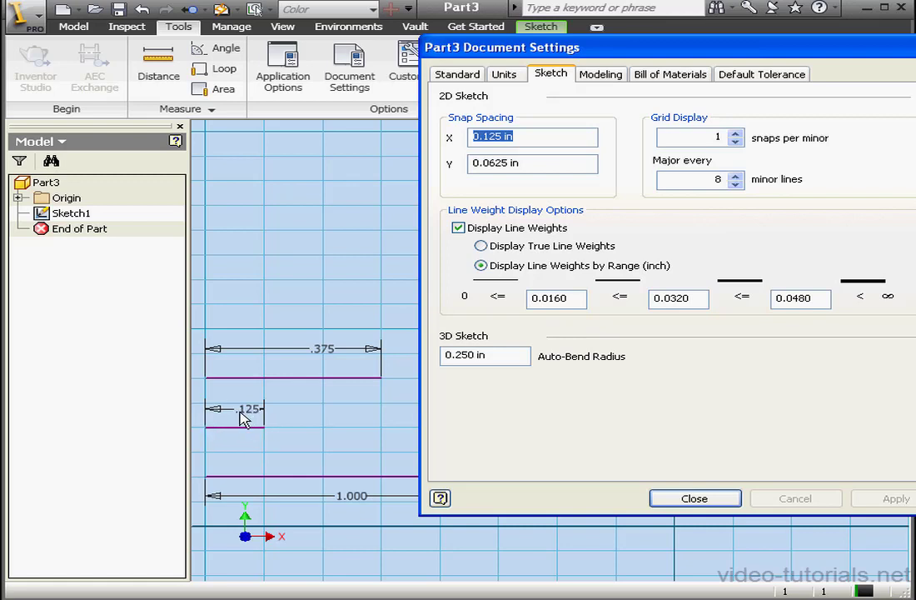
pyautogui.click(735, 133)
pyautogui.click(896, 497)
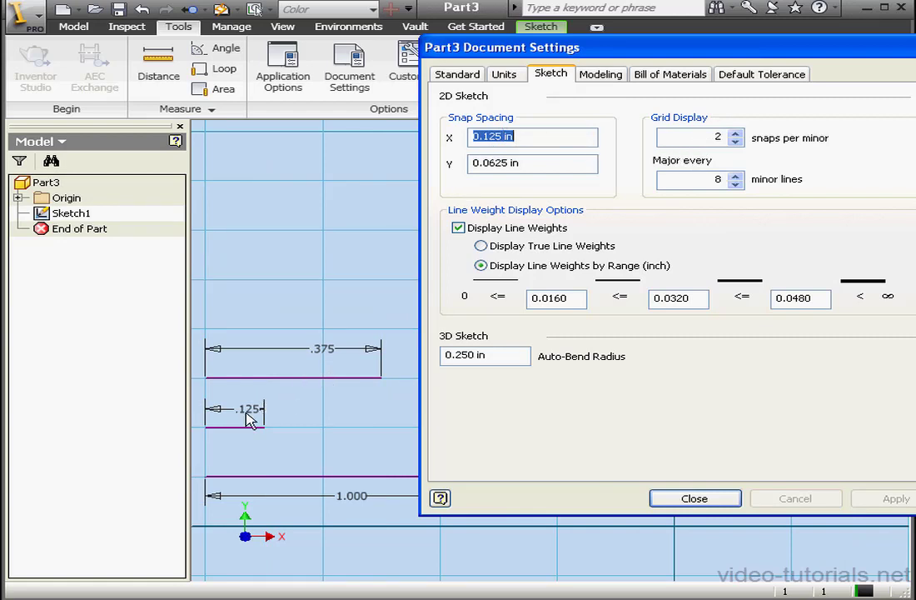
# Step: Change Snap Spacing X back to 0.0625 in, apply it, and close Document Settings
pyautogui.moveTo(664, 48); pyautogui.dragTo(625, 0)
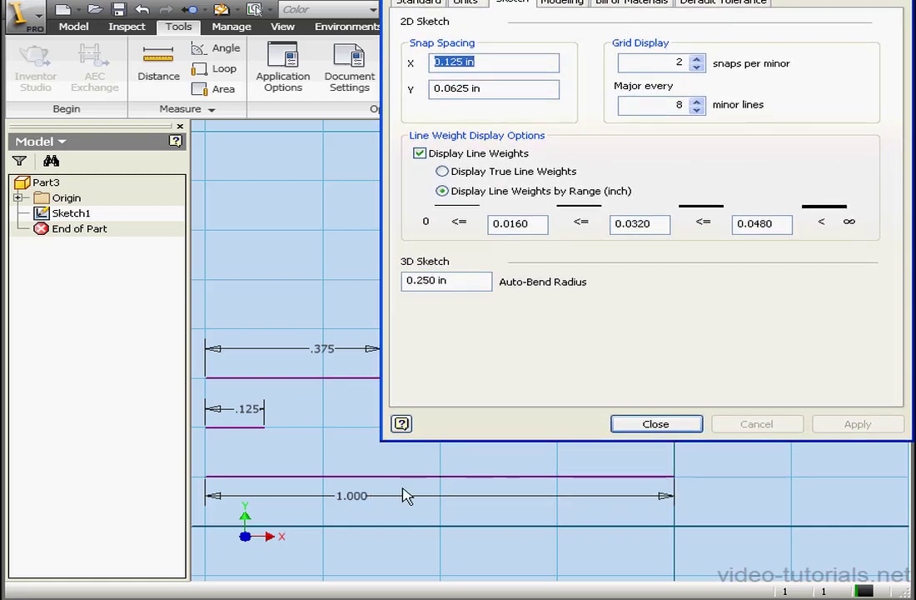
pyautogui.click(441, 62)
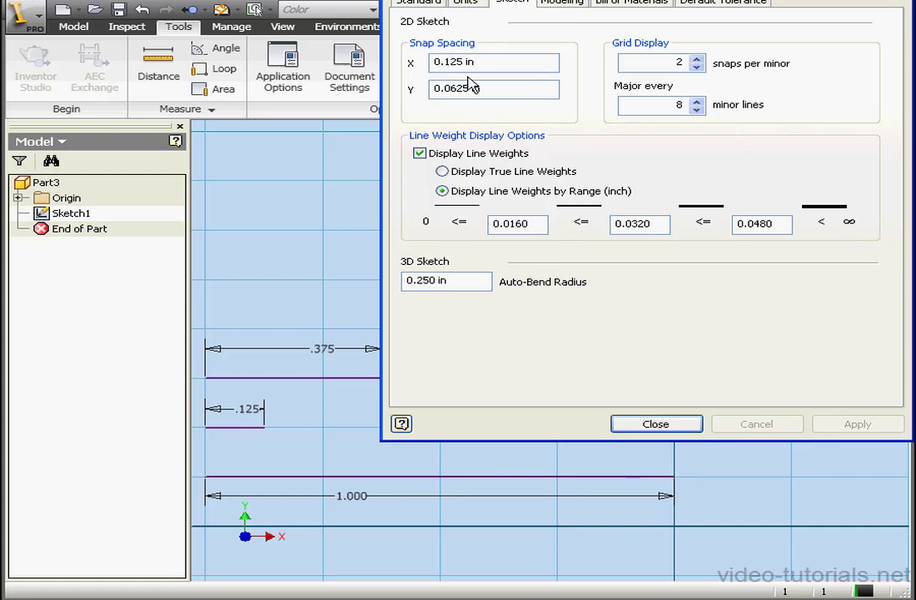
pyautogui.press('BackSpace')
pyautogui.write('06')
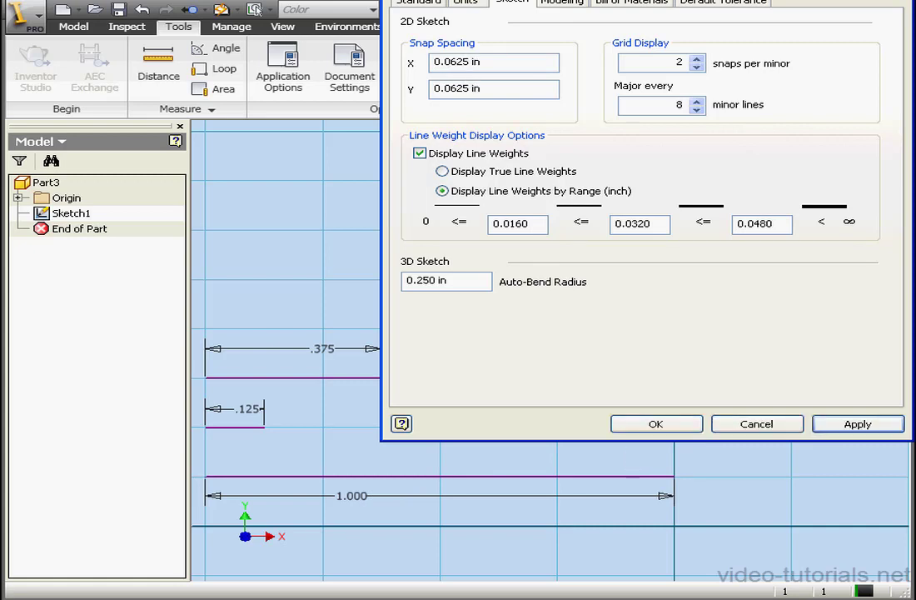
pyautogui.click(857, 424)
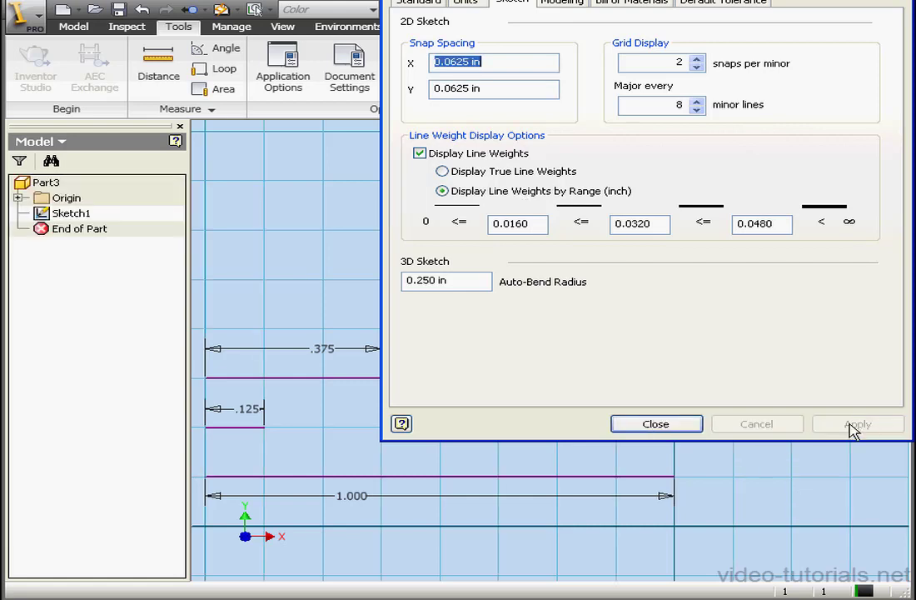
pyautogui.click(682, 428)
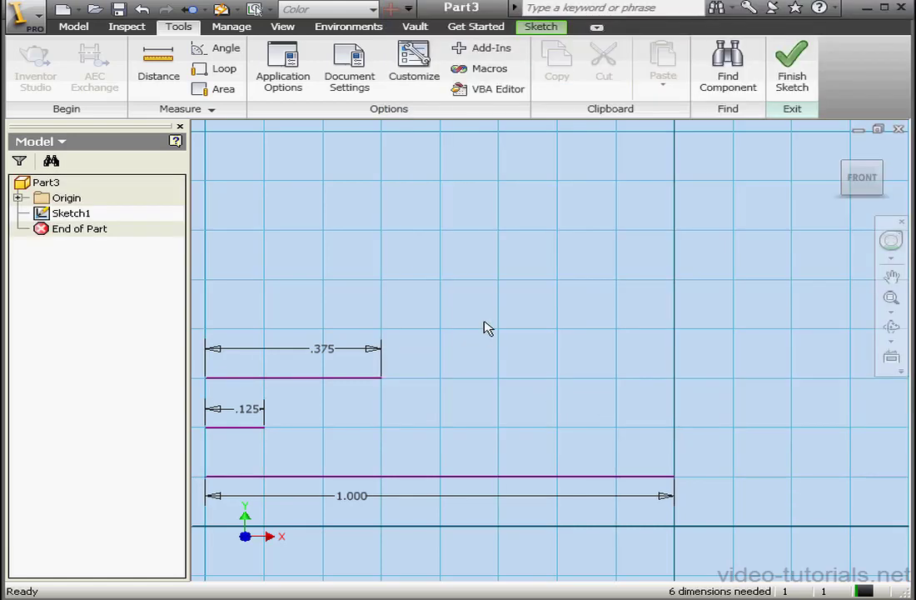